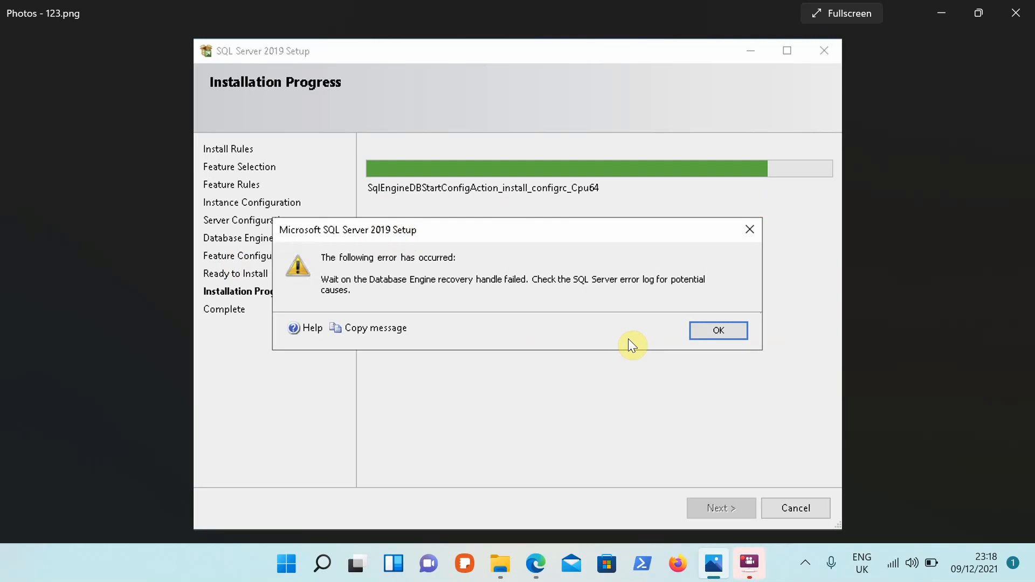
View the next SQL Server 2019 setup error screenshot, the one titled Complete with failures, and close the image viewer.
key(Right)
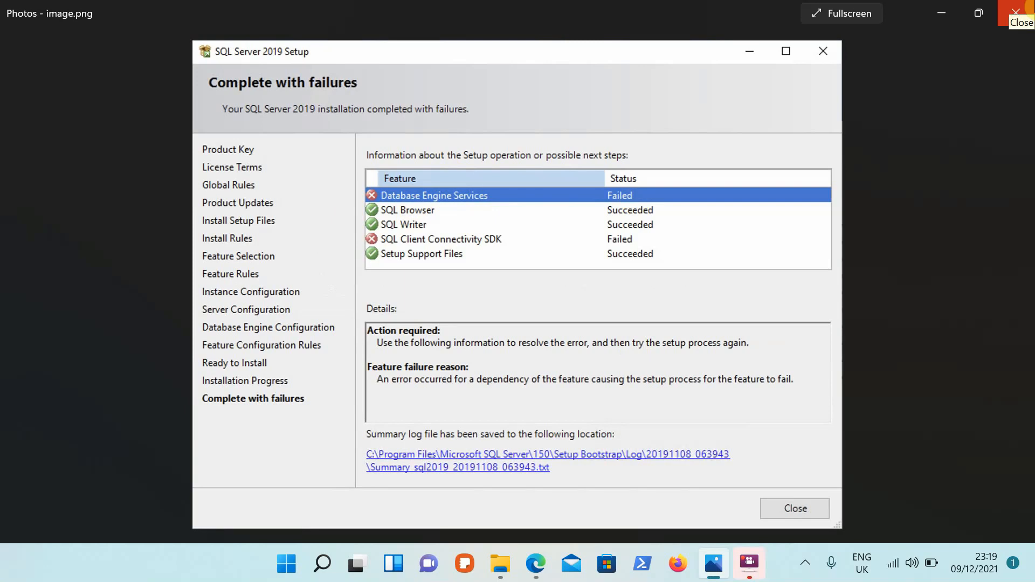
click(1016, 11)
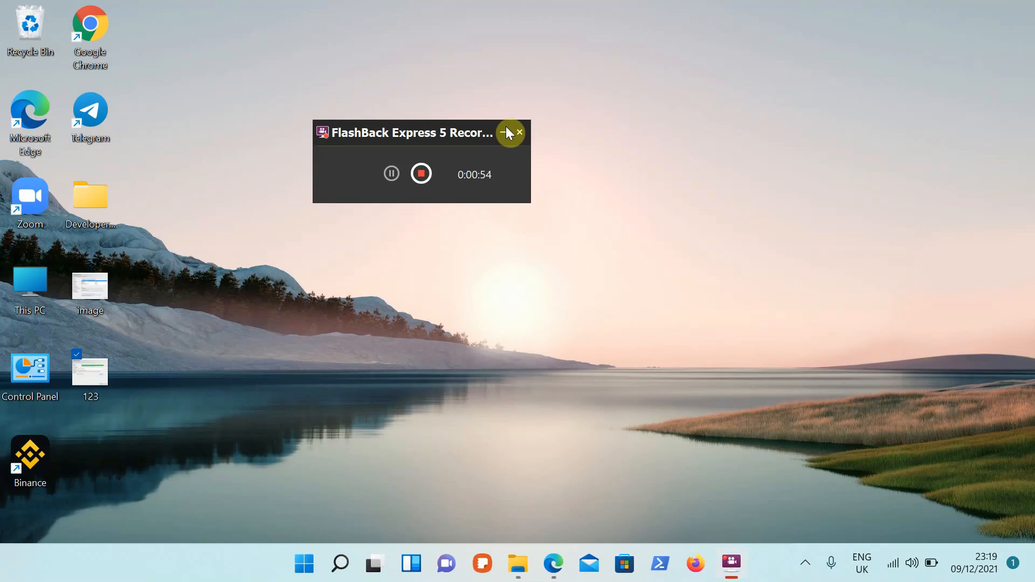
click(500, 133)
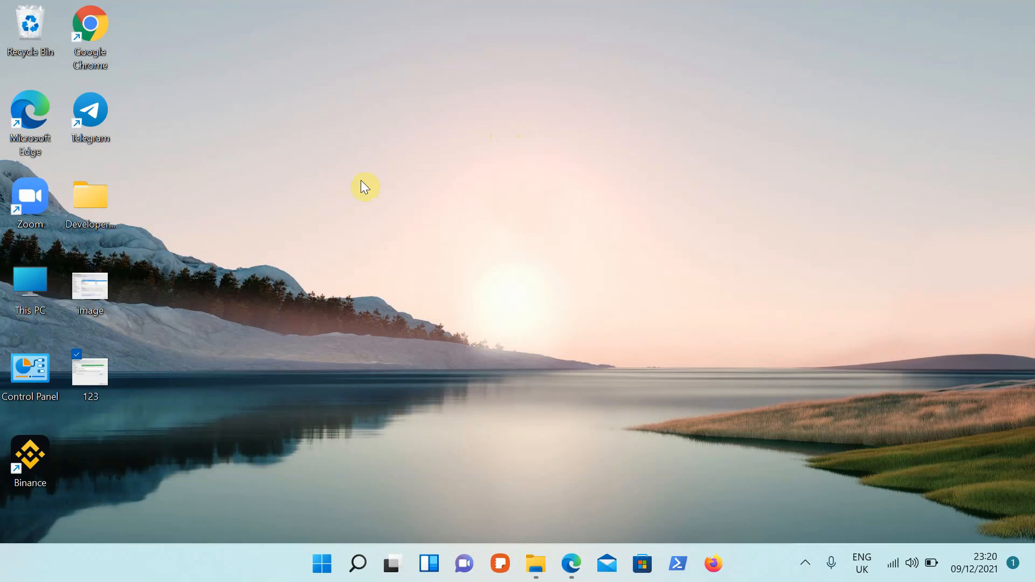
Search Windows for "disk ma" and open the tool to create and format hard disk partitions.
click(322, 577)
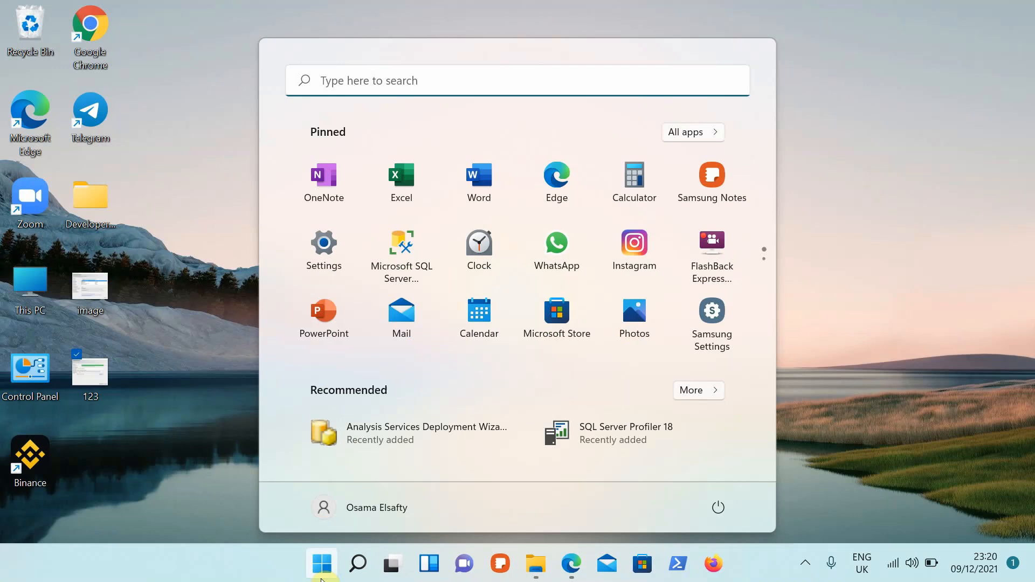
text(disk)
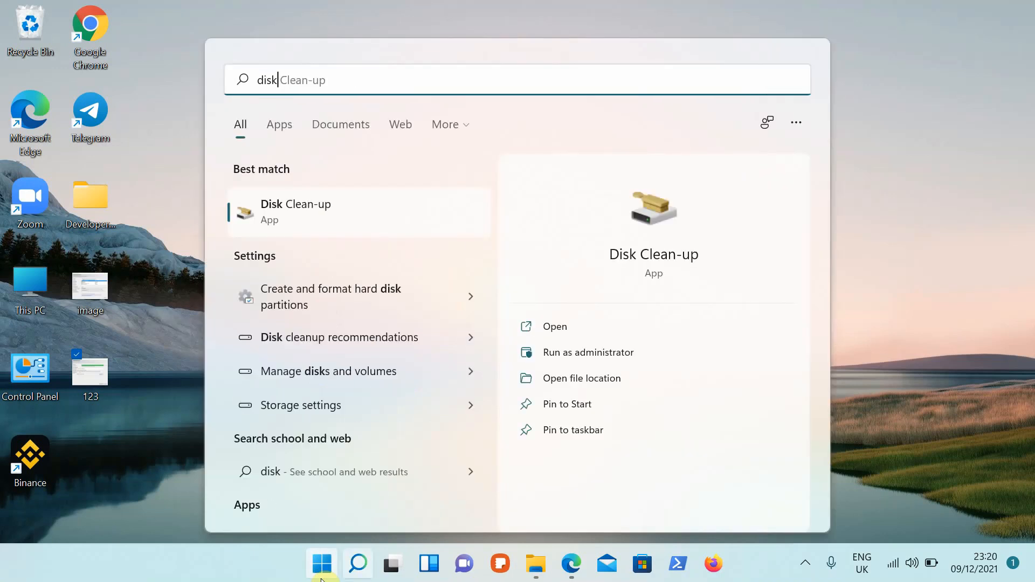
text( ma)
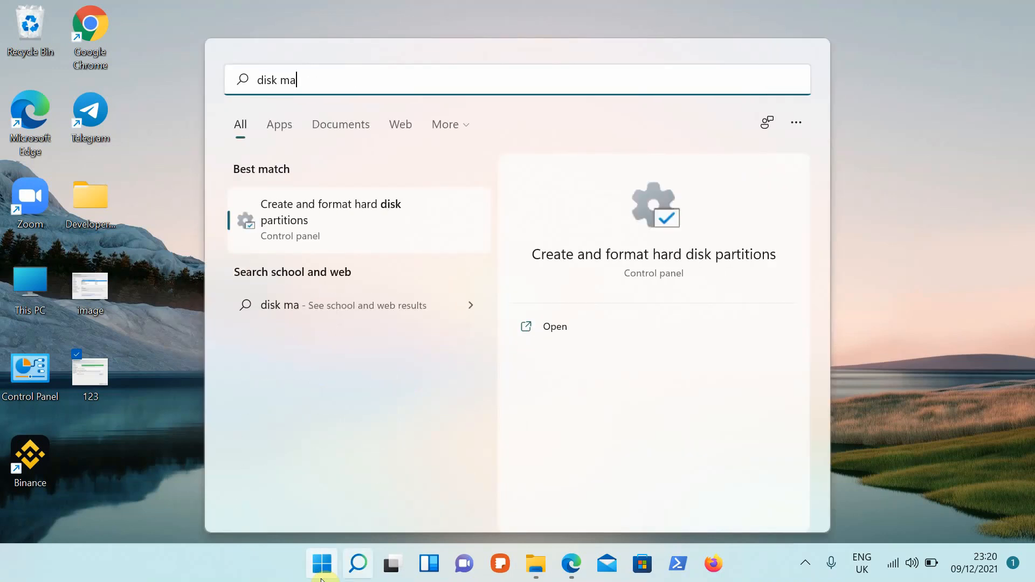
click(329, 220)
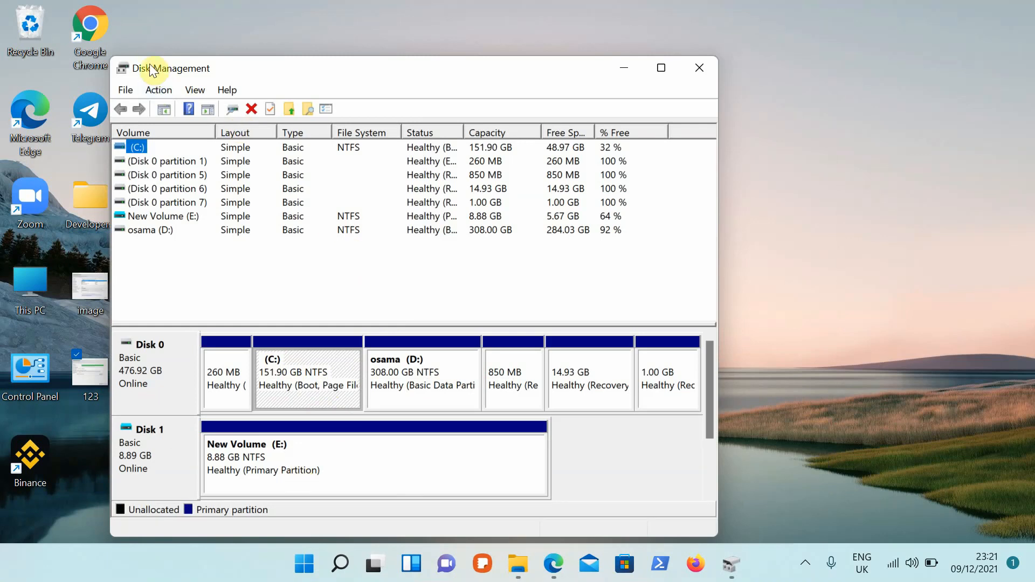
Start creating a virtual hard disk and set its location to a file named xyz on Local Disk (C:).
click(153, 85)
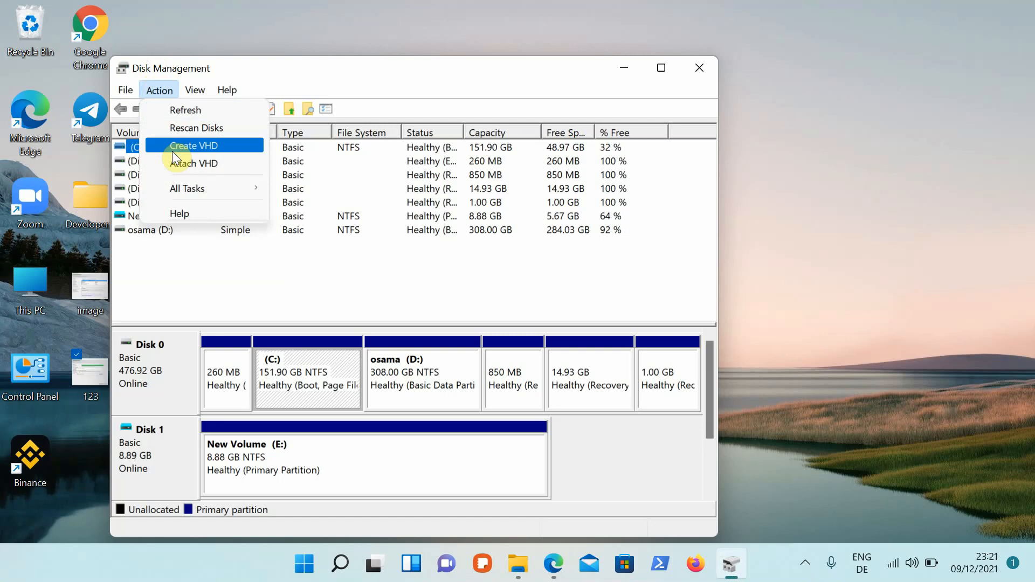
click(208, 145)
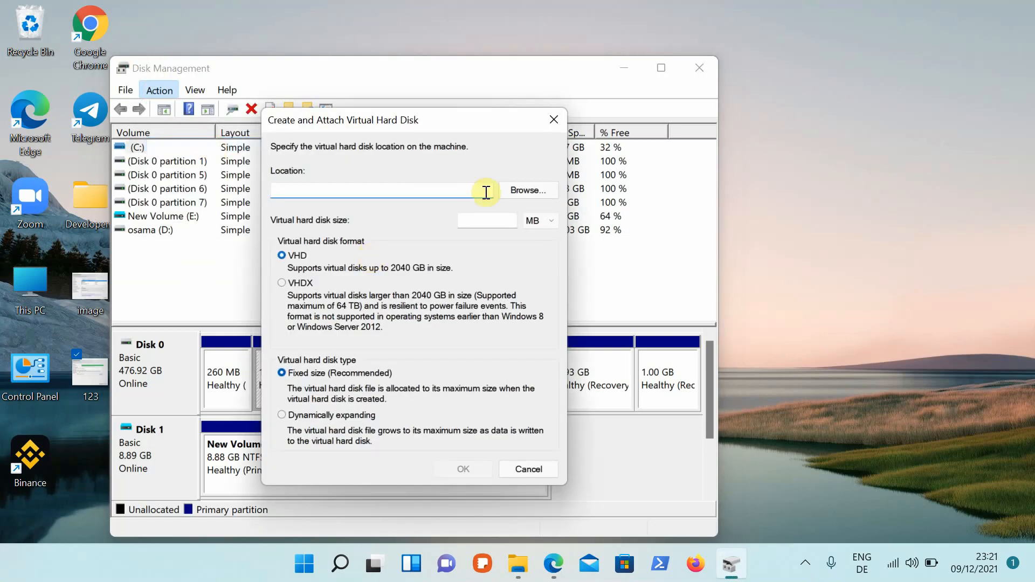
click(530, 190)
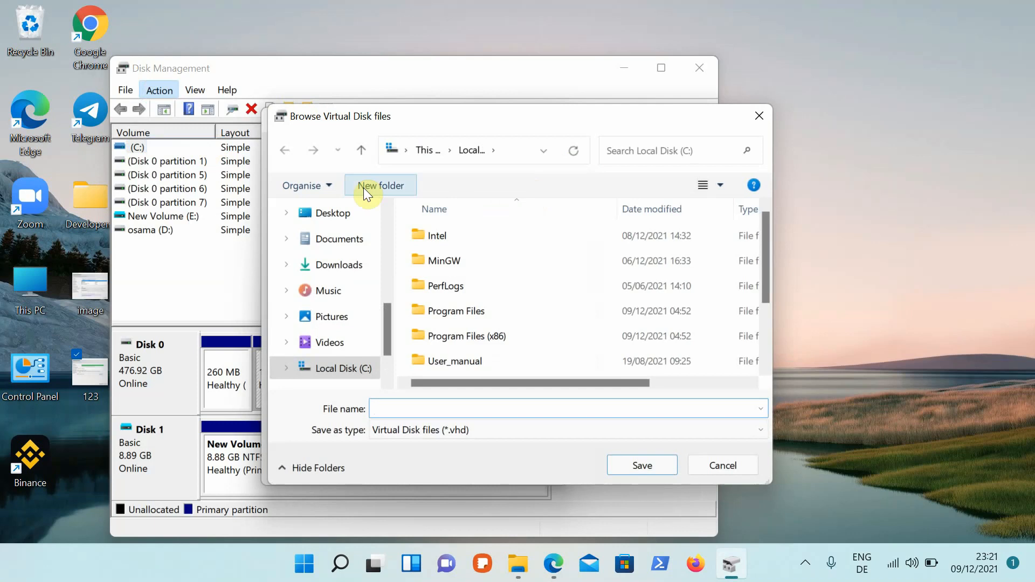
click(362, 149)
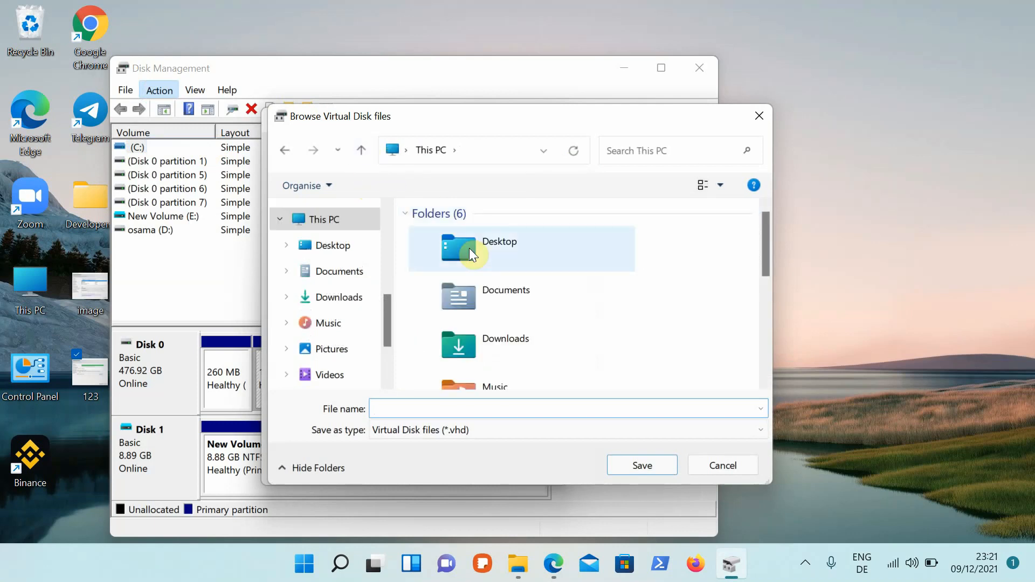
scroll(469, 248, down, 5)
click(545, 323)
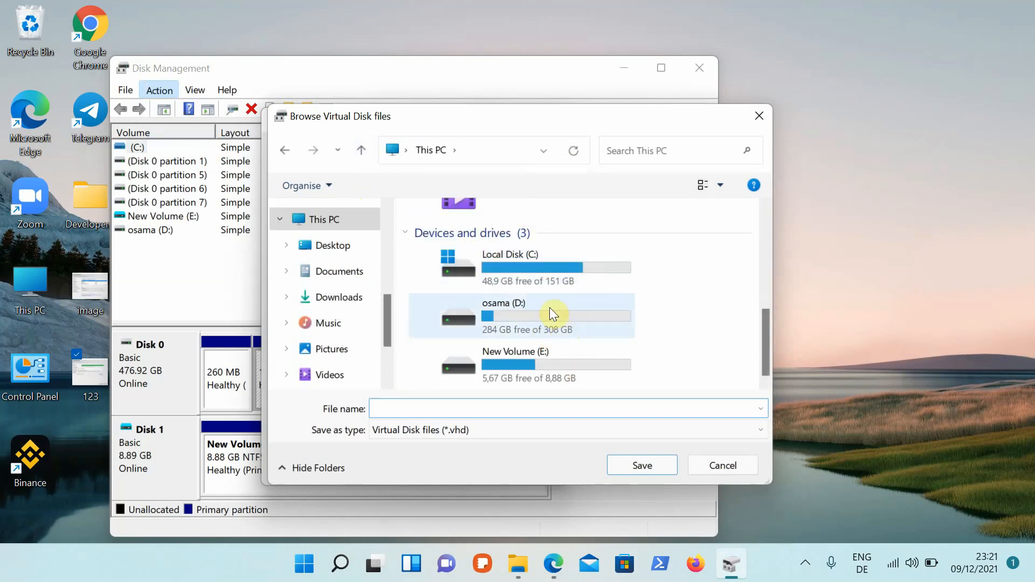
double_click(542, 261)
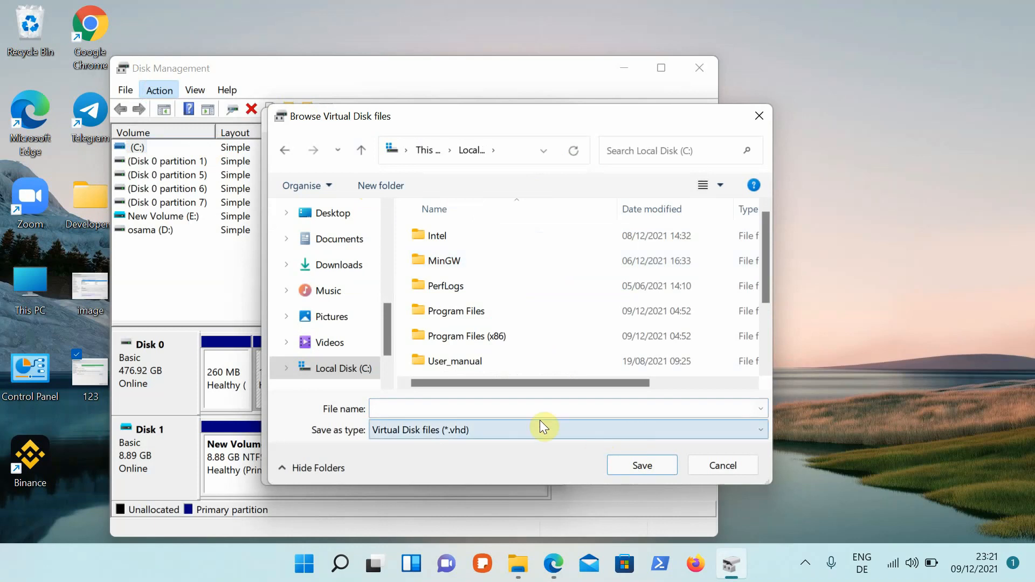
click(519, 409)
text(x)
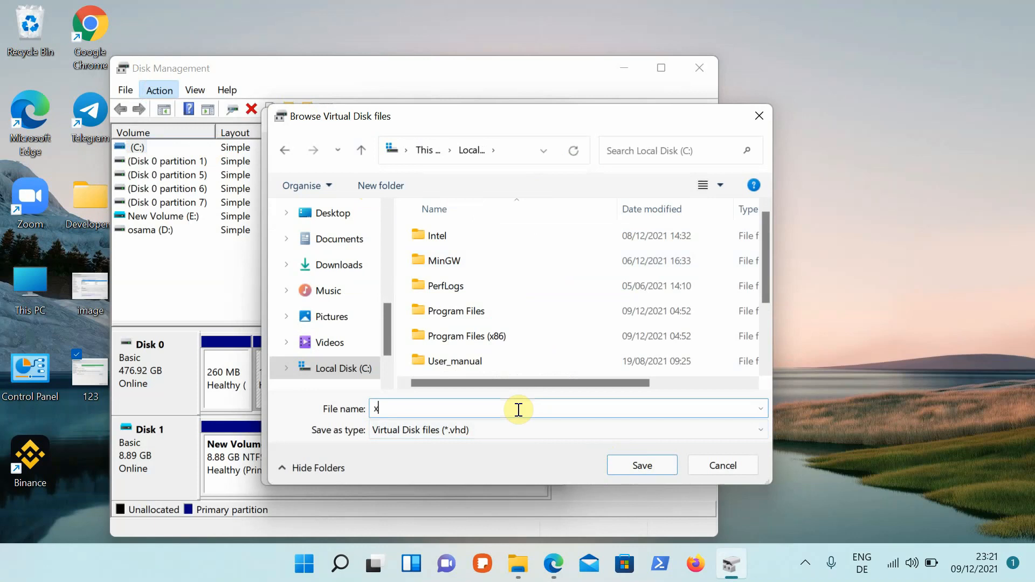
text(yz)
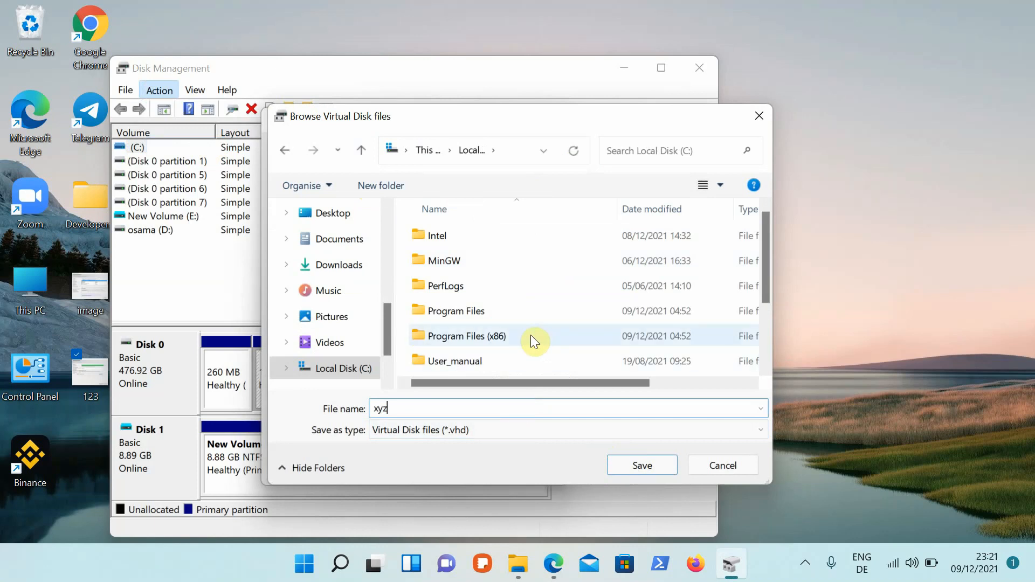
scroll(530, 335, down, 2)
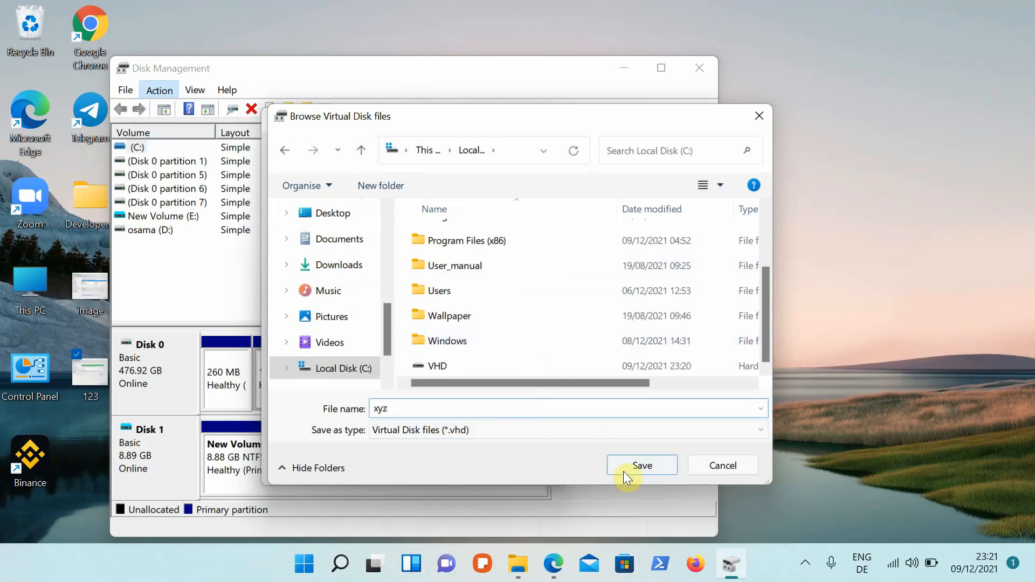
click(640, 470)
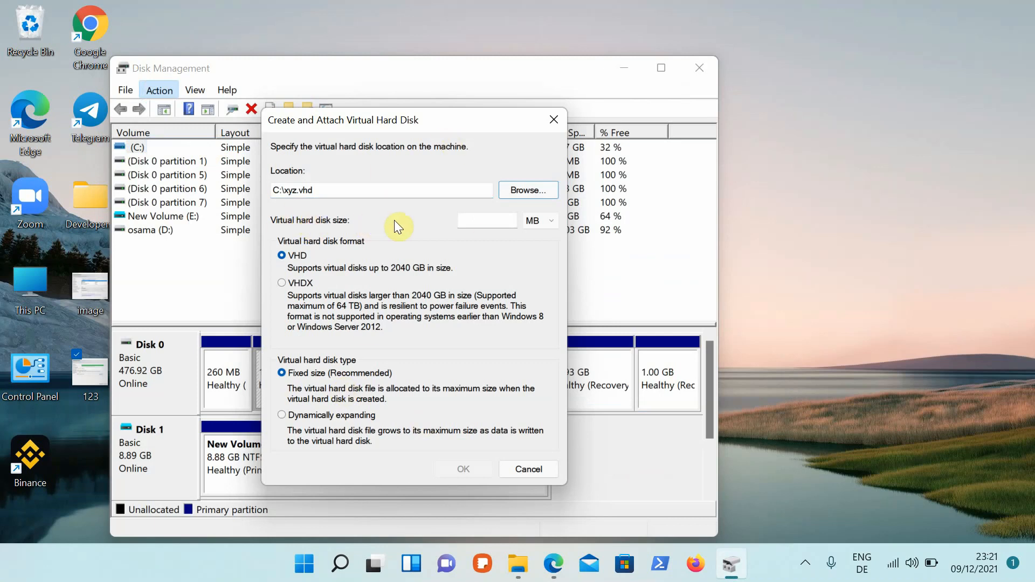
Set the virtual hard disk size to 9 GB and create it as a fixed-size VHD.
click(517, 218)
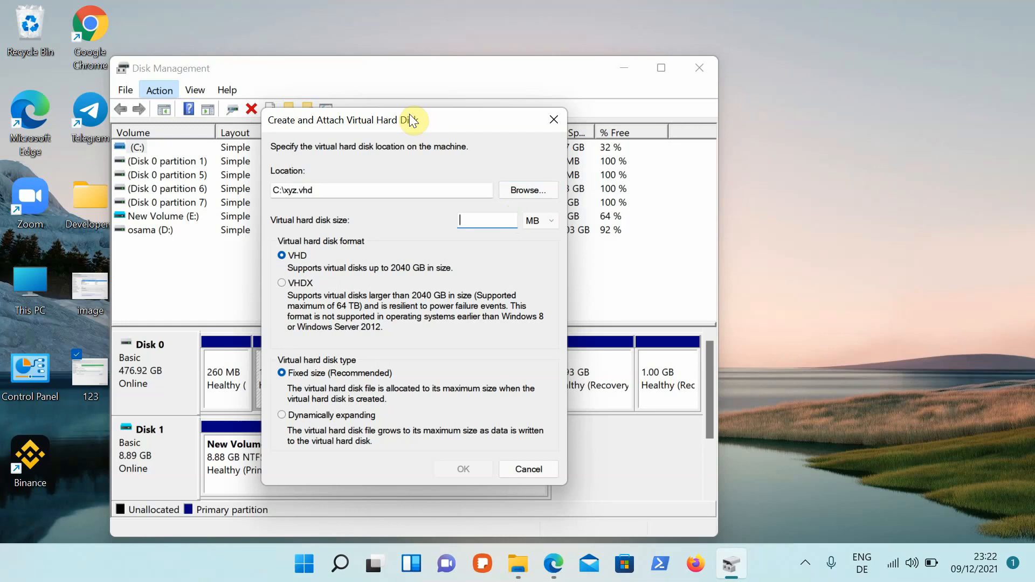
click(536, 223)
click(533, 248)
click(493, 217)
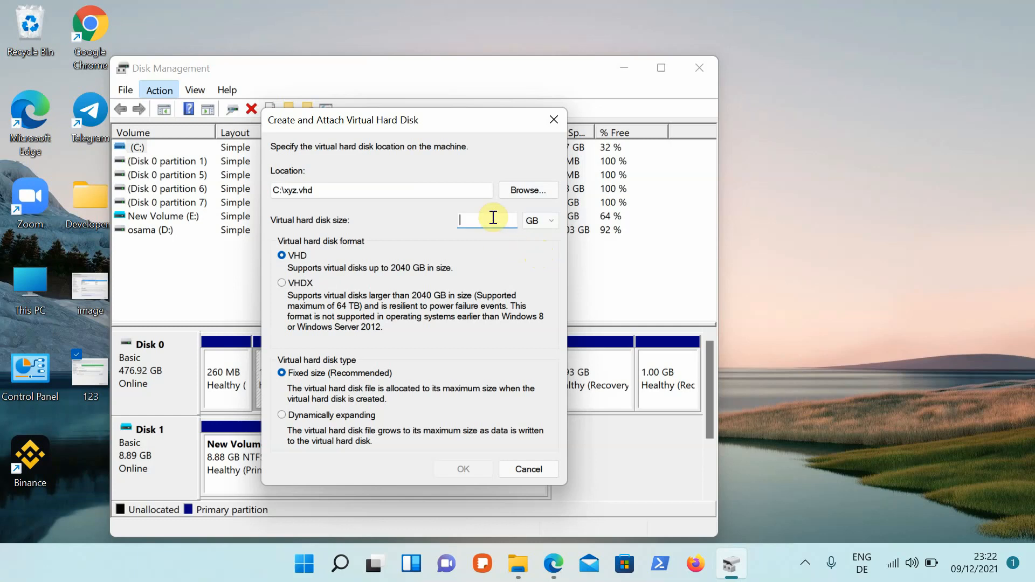
text(9)
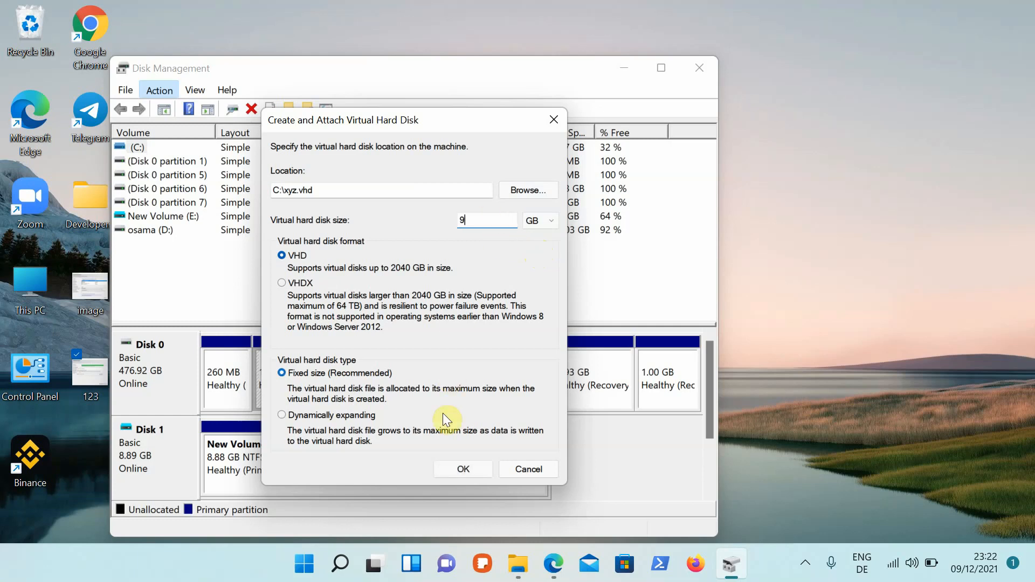
click(470, 465)
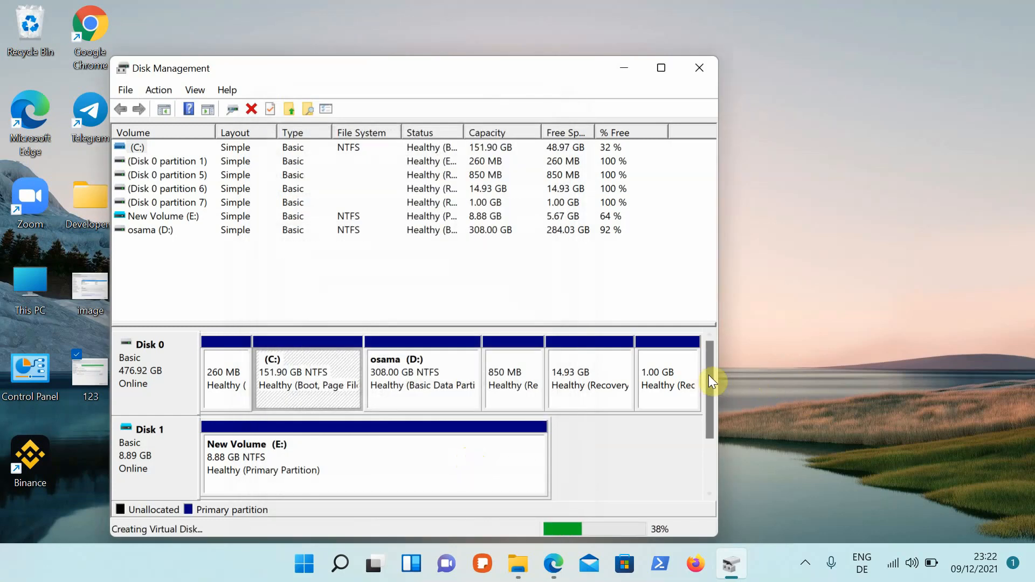
drag(708, 378, 684, 458)
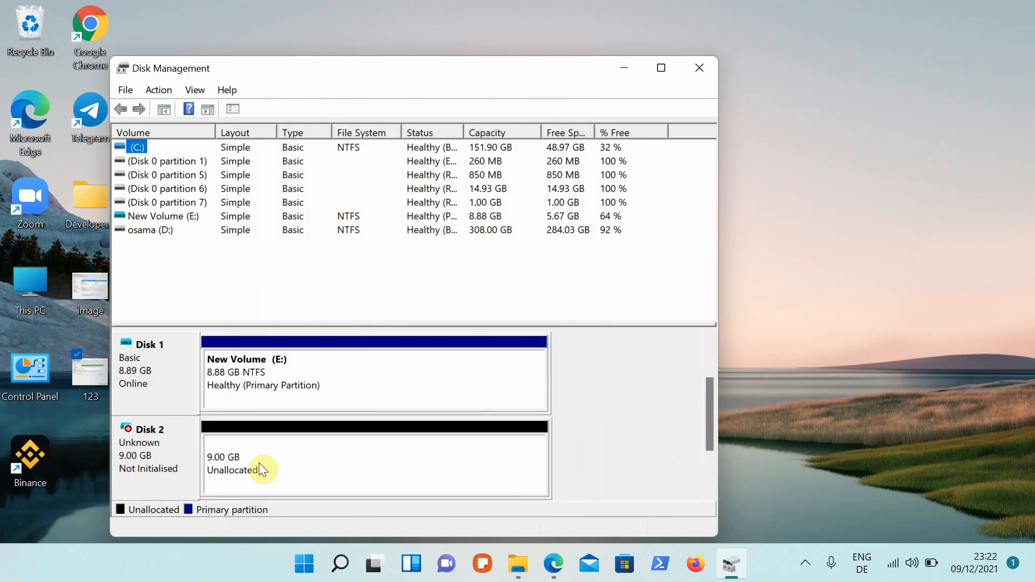
Check the drives listed in This PC and return to Disk Management.
double_click(30, 298)
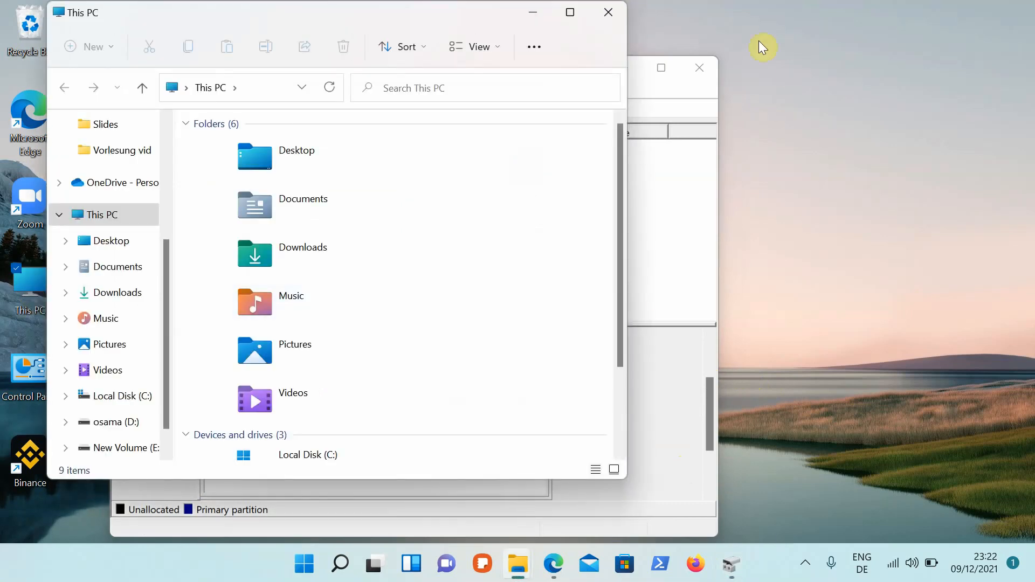
click(585, 12)
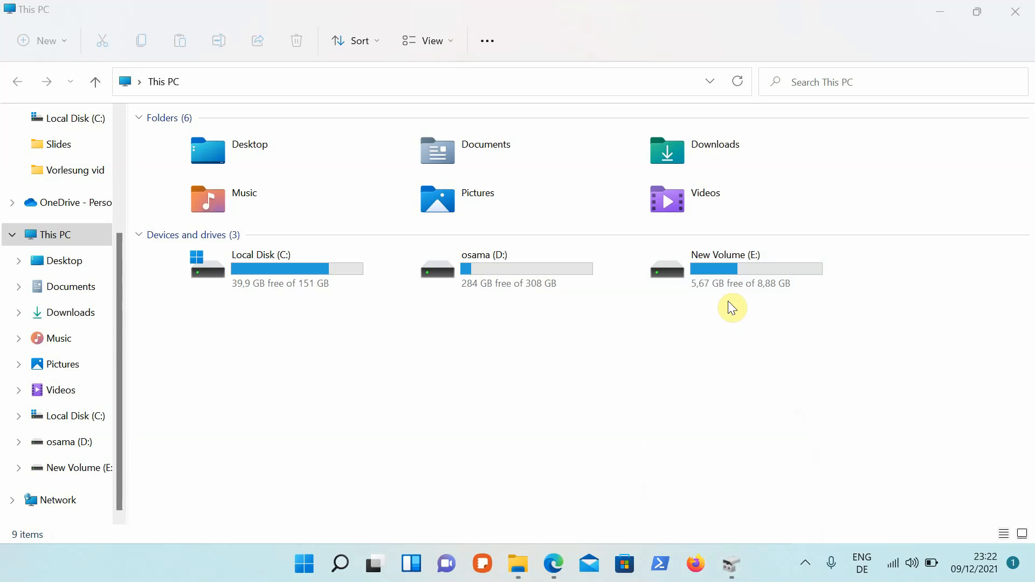
mouse_move(735, 567)
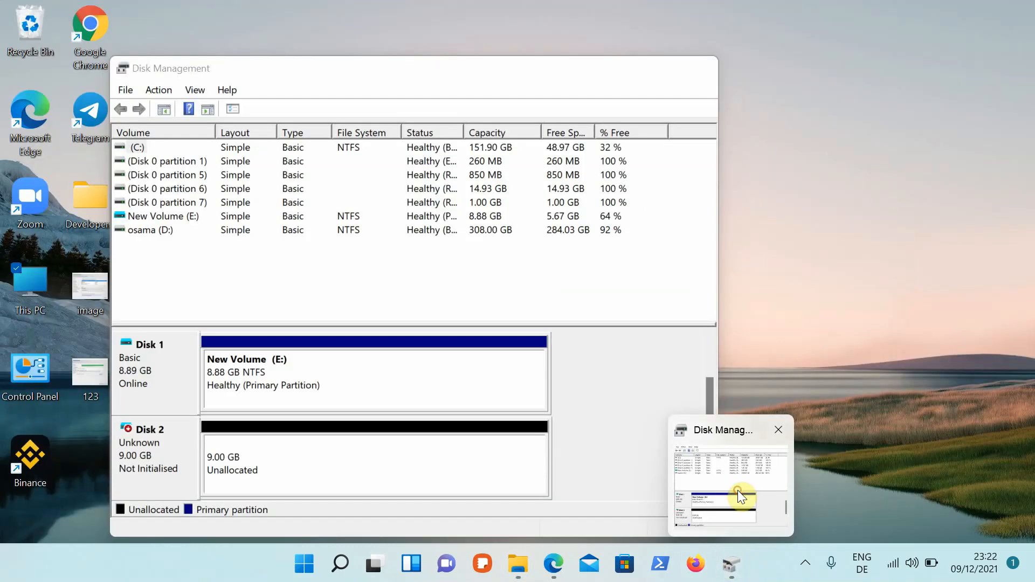
click(738, 490)
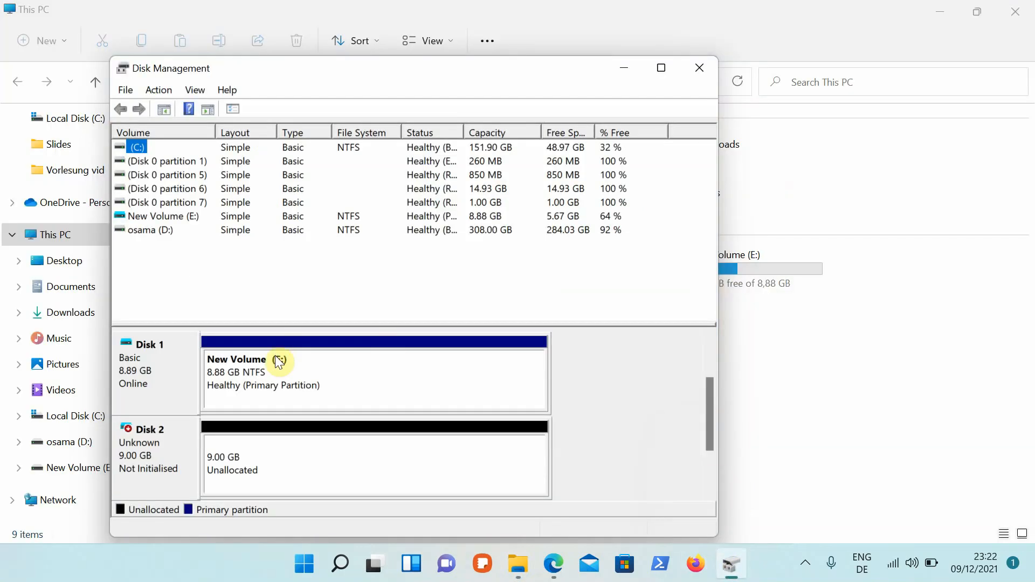
Initialise Disk 2 with the MBR (Master Boot Record) partition style.
right_click(148, 451)
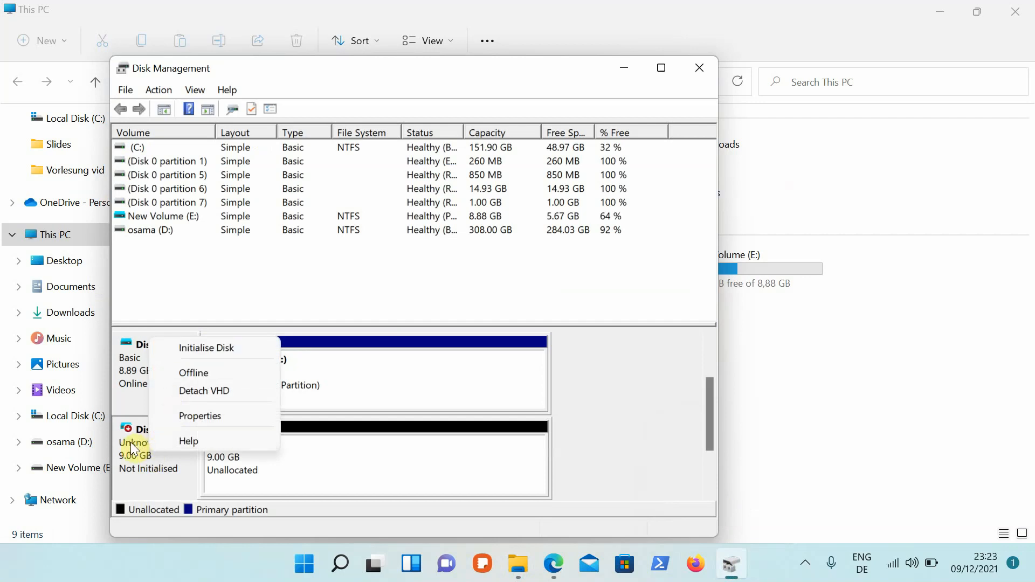
click(209, 348)
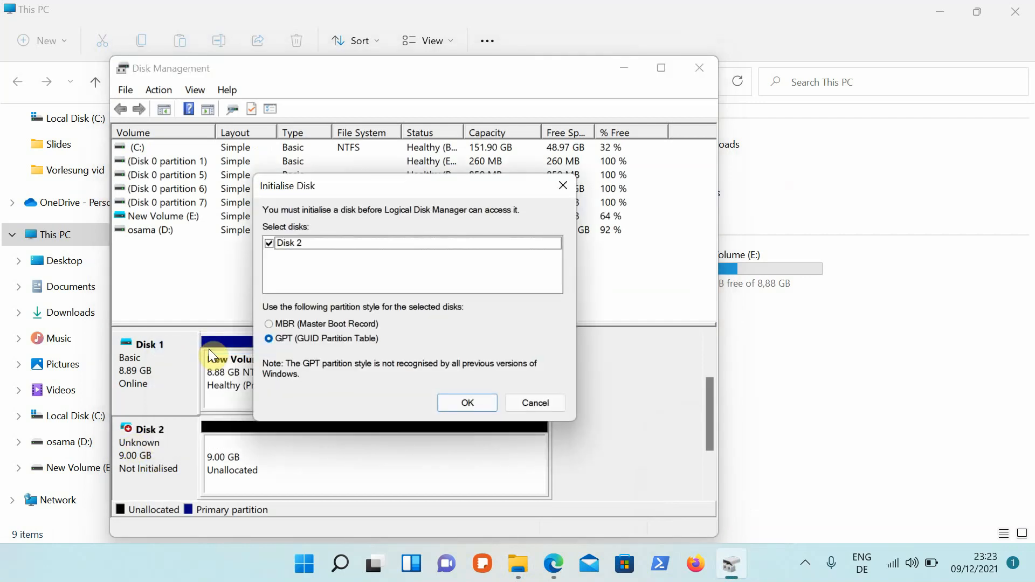
click(266, 324)
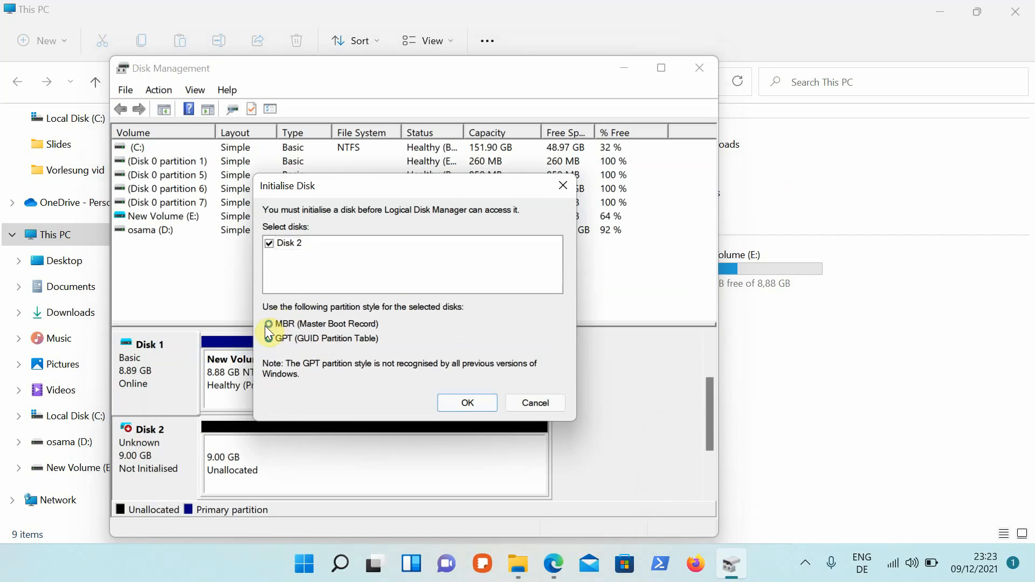
click(475, 404)
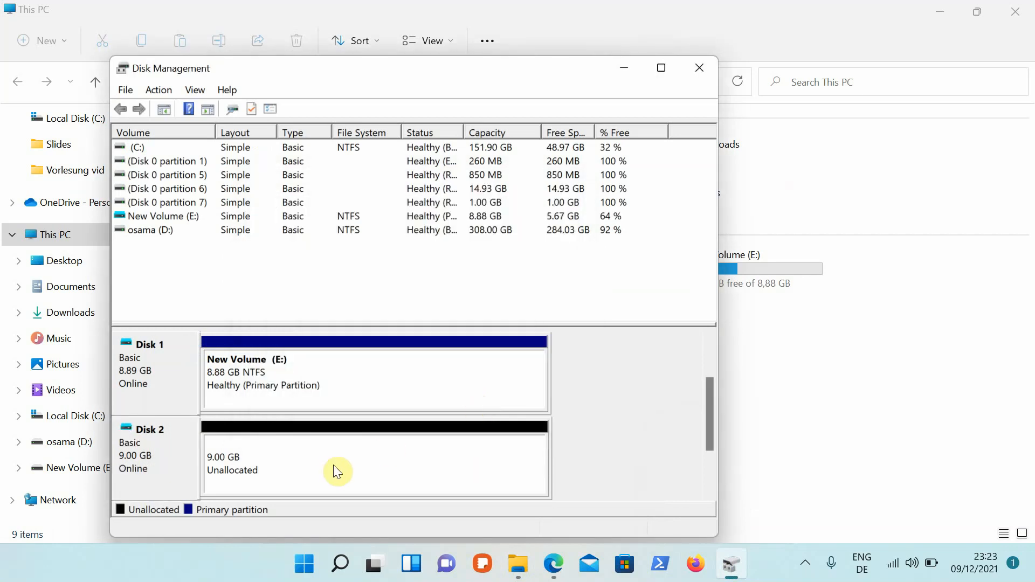
Create a simple volume of 9213 MB on Disk 2's unallocated space, quick-formatted as NTFS with the label New Volume.
right_click(287, 459)
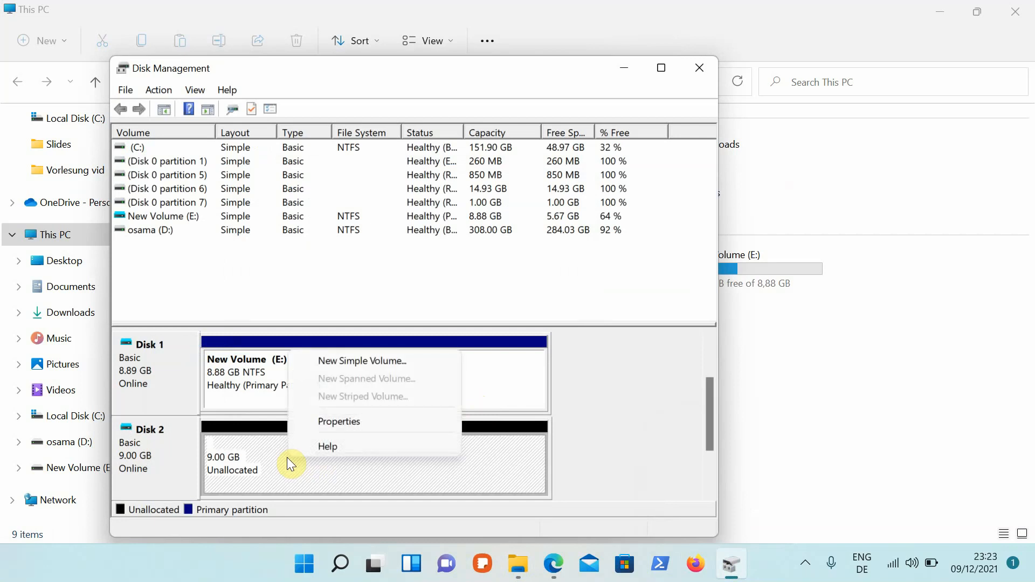
click(353, 360)
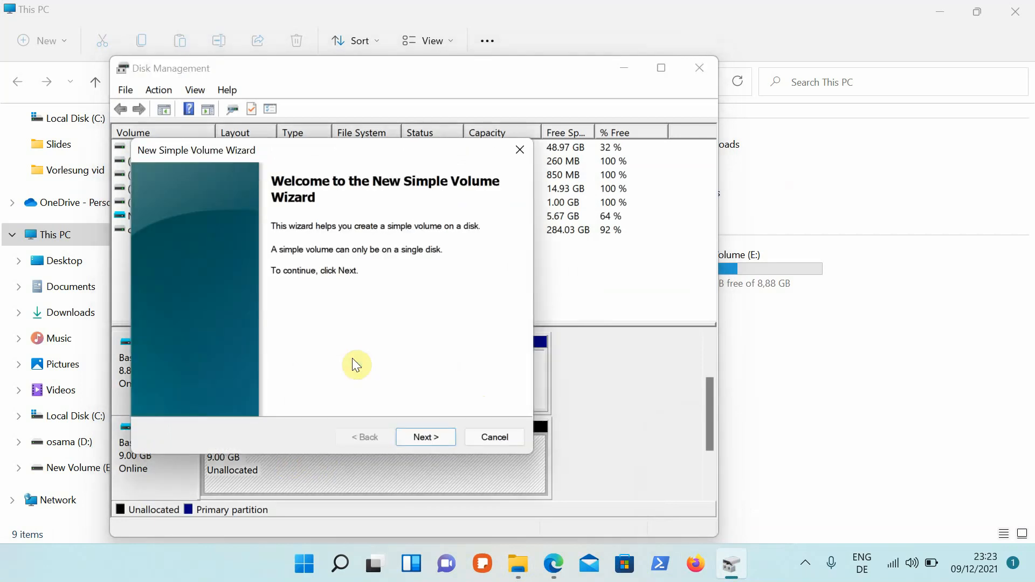
click(436, 440)
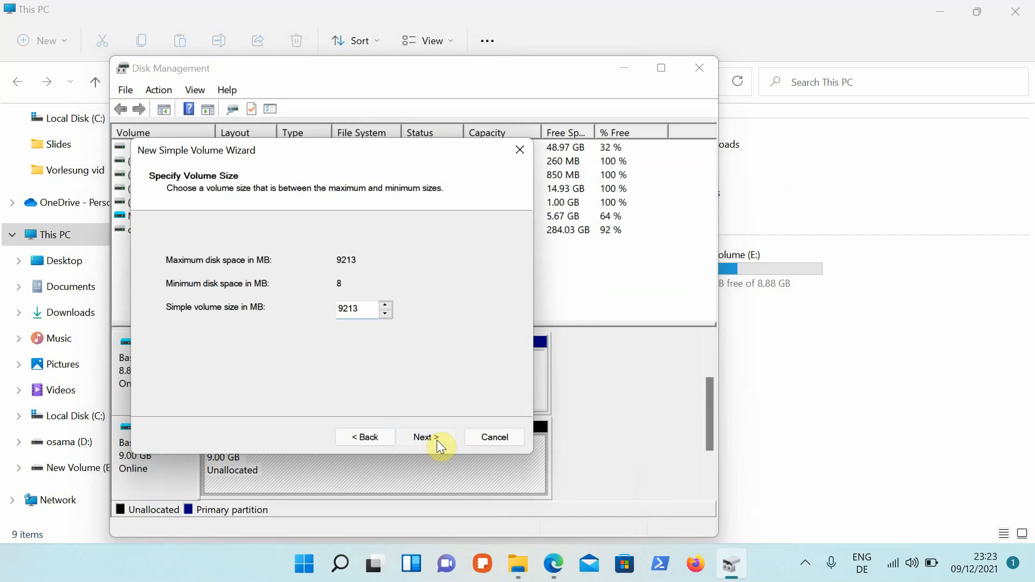
click(437, 440)
click(437, 440)
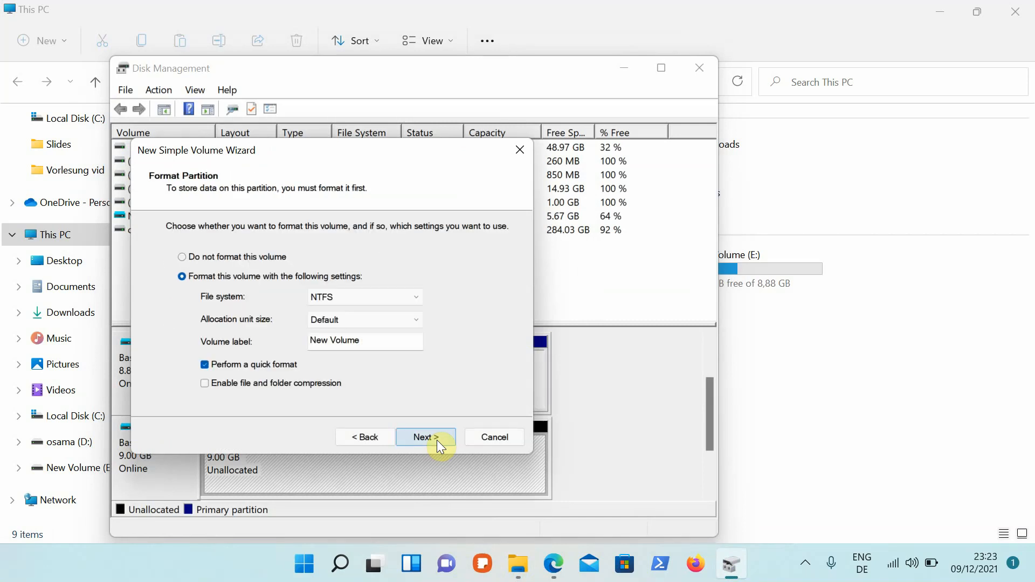
click(437, 440)
click(437, 440)
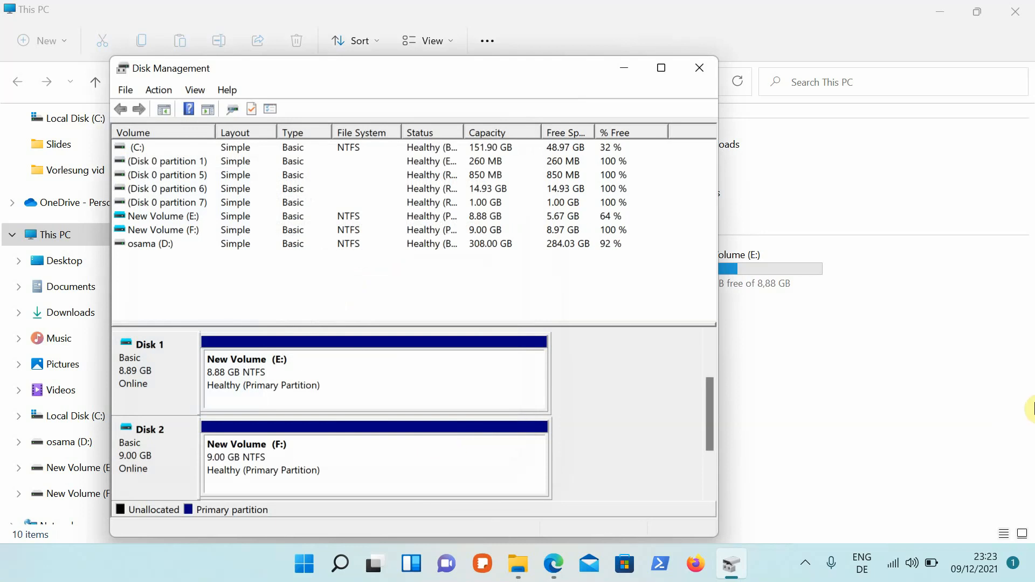
Switch to File Explorer and open the New Volume (F:) drive to view its contents.
click(961, 395)
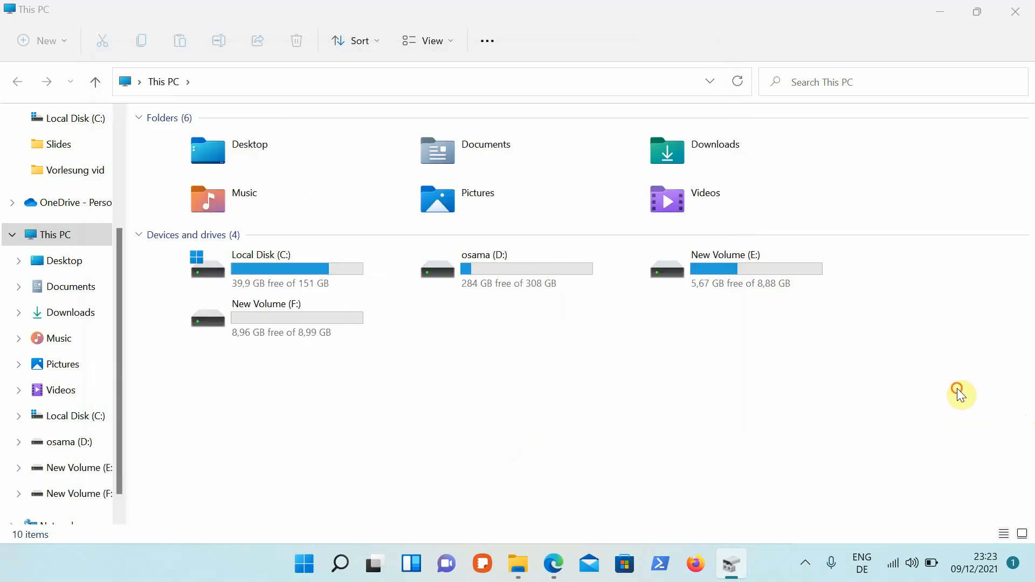
click(287, 332)
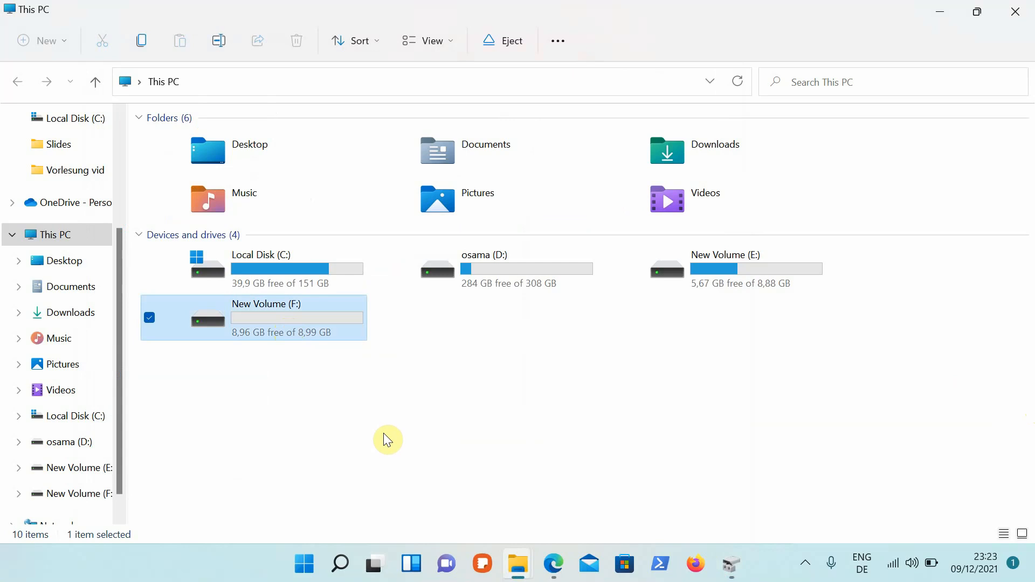
double_click(300, 324)
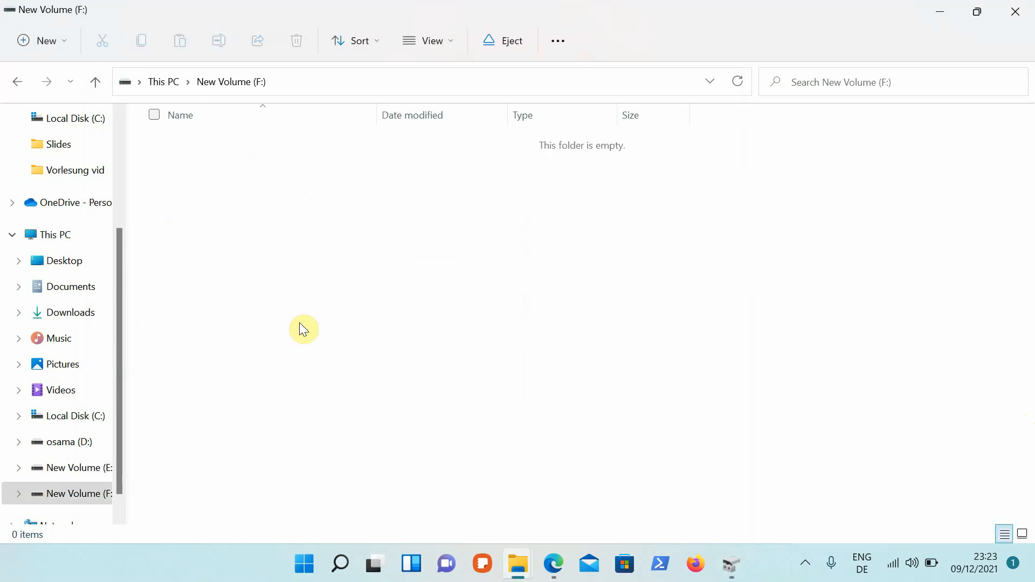